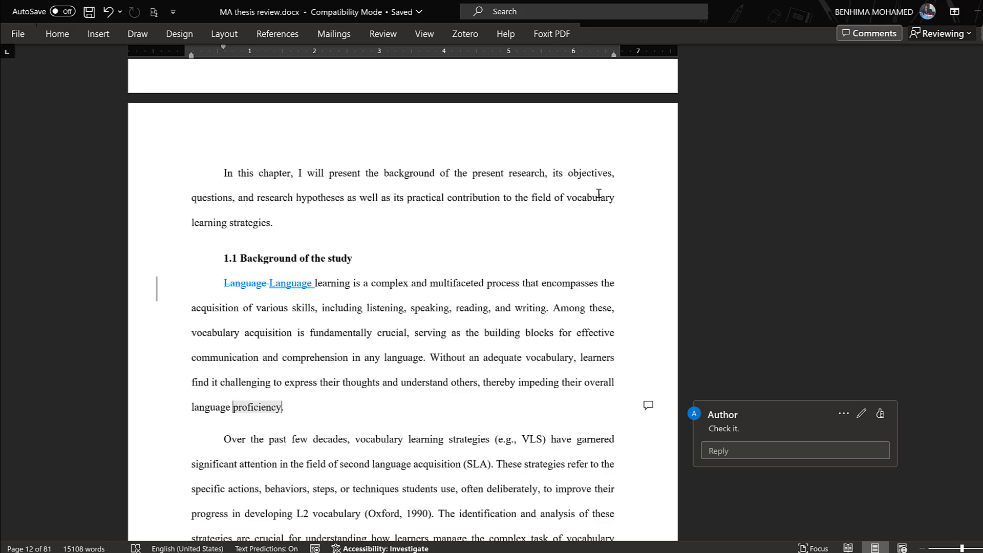
- Show the comments as a list in the Comments pane, revealing 'Check it.' and 'Better use simple present tense.'
click(750, 422)
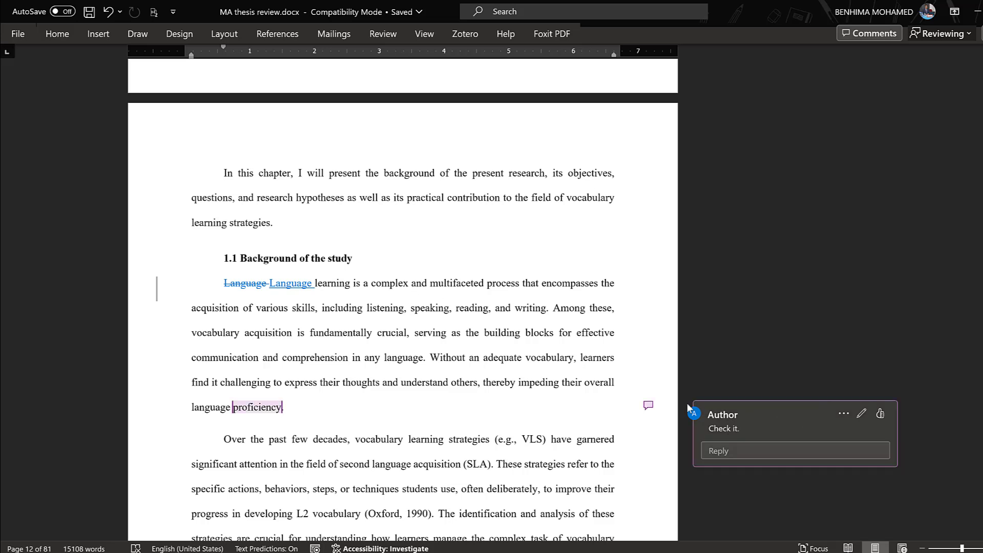
scroll(409, 315, down, 1)
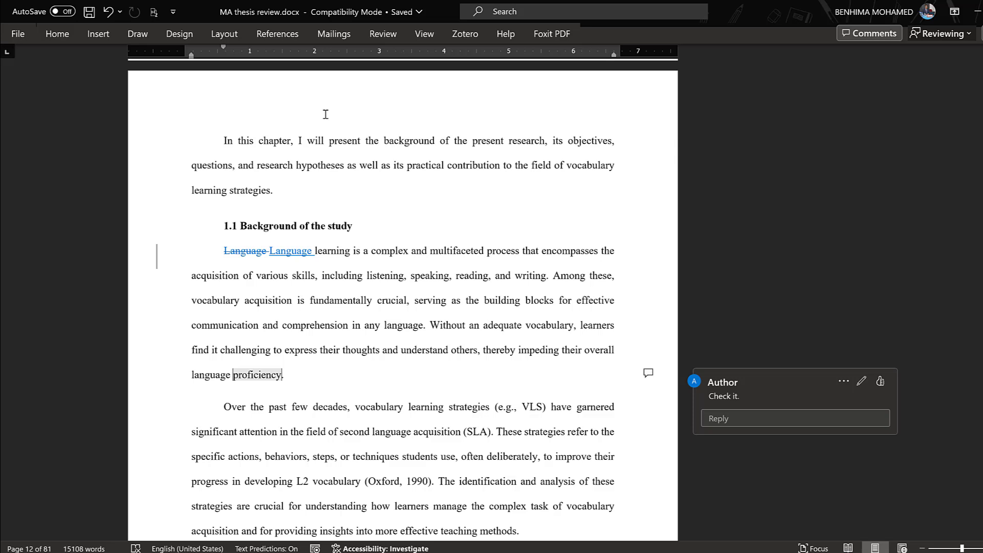
click(386, 36)
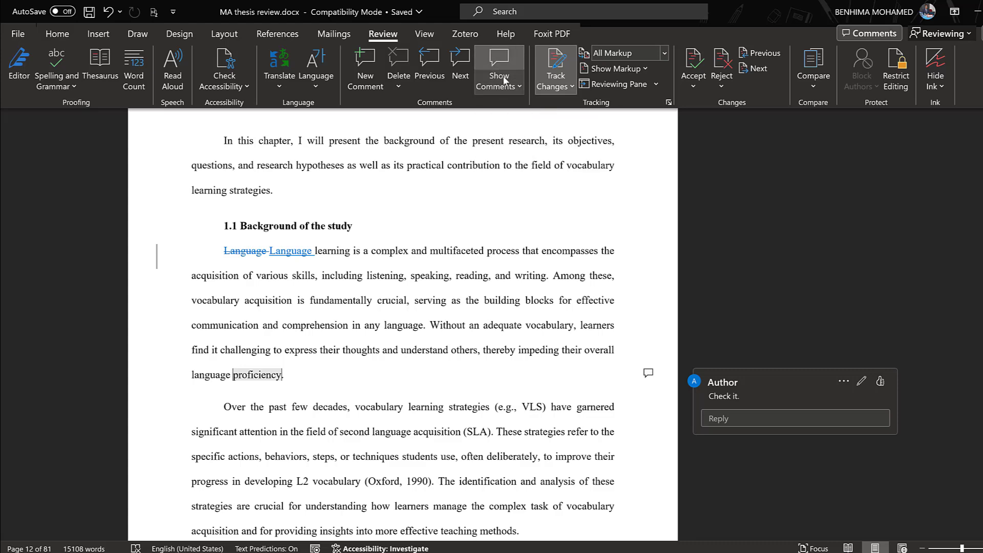
click(504, 79)
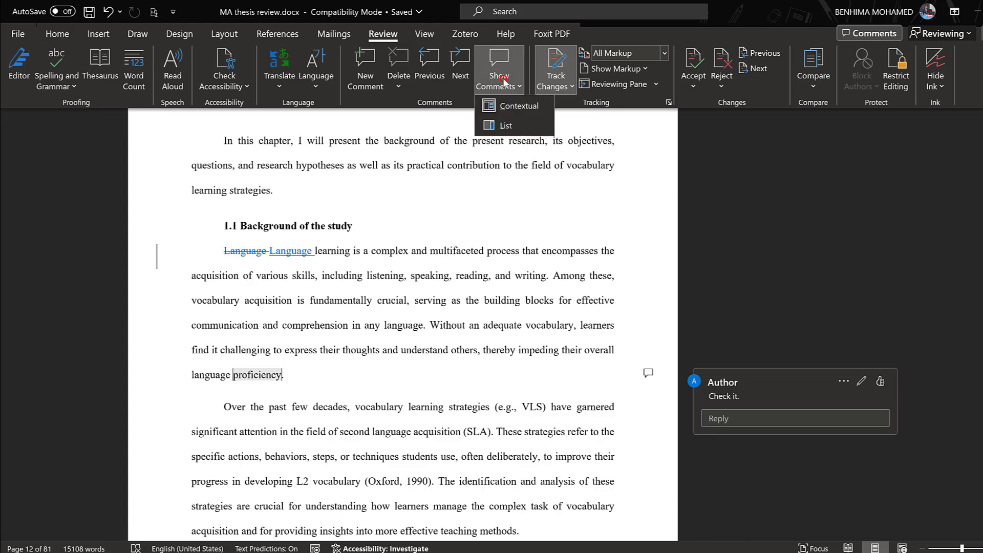
click(499, 109)
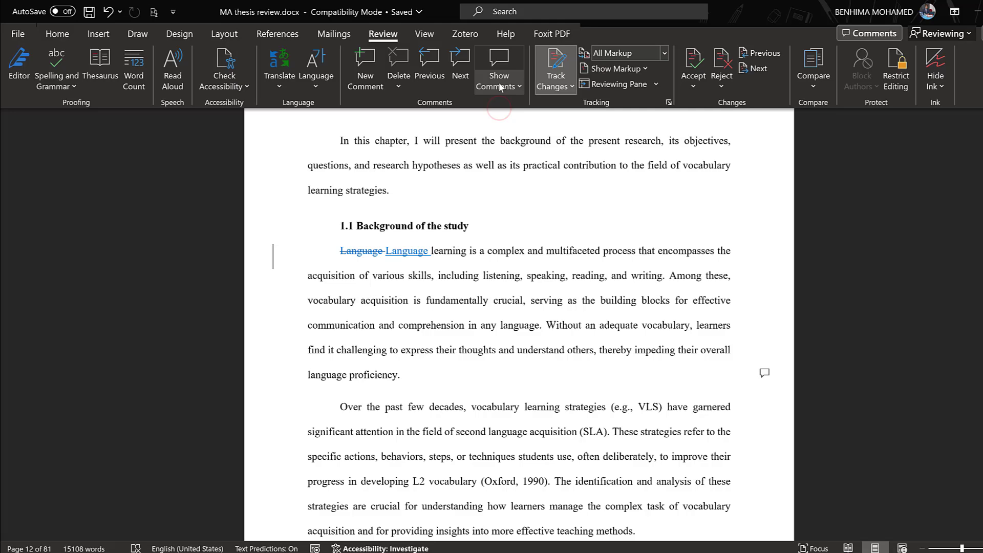
click(500, 87)
click(499, 124)
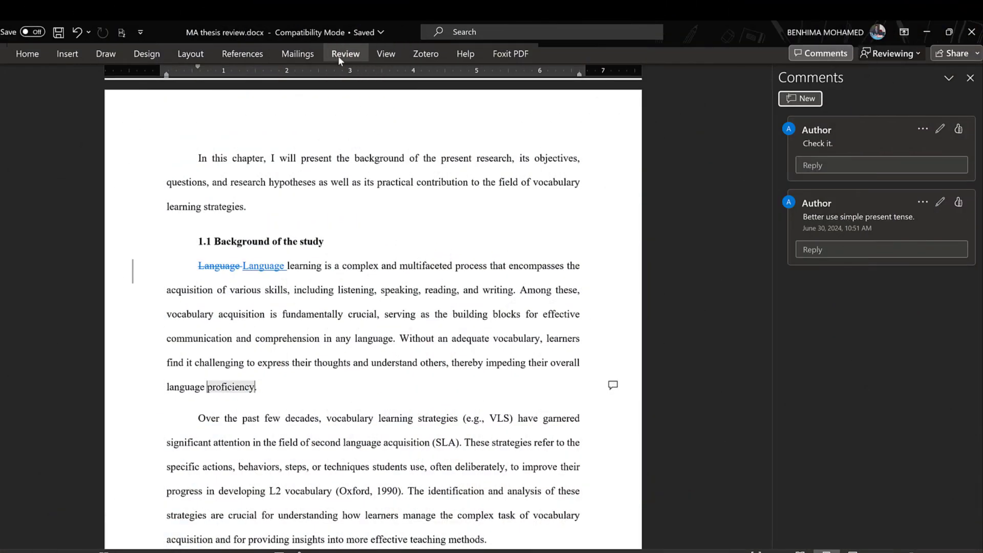
- Move Next then Previous to the 'Better use simple present tense' comment on 'set'
click(345, 56)
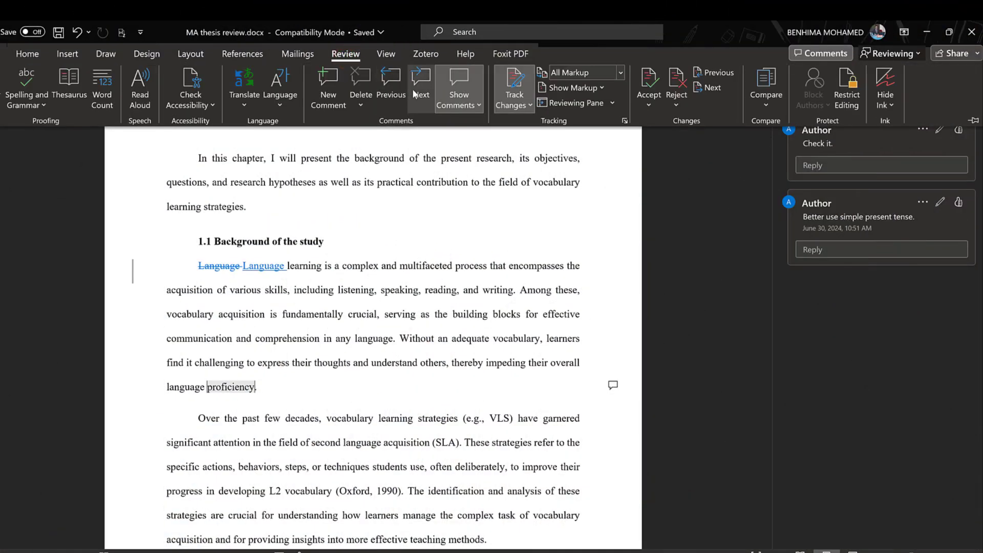
click(419, 93)
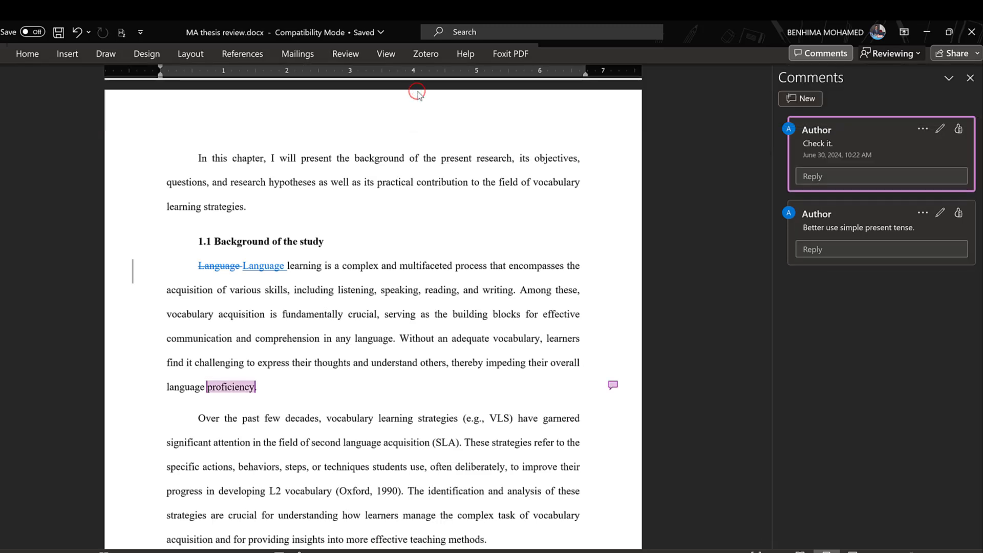
click(349, 53)
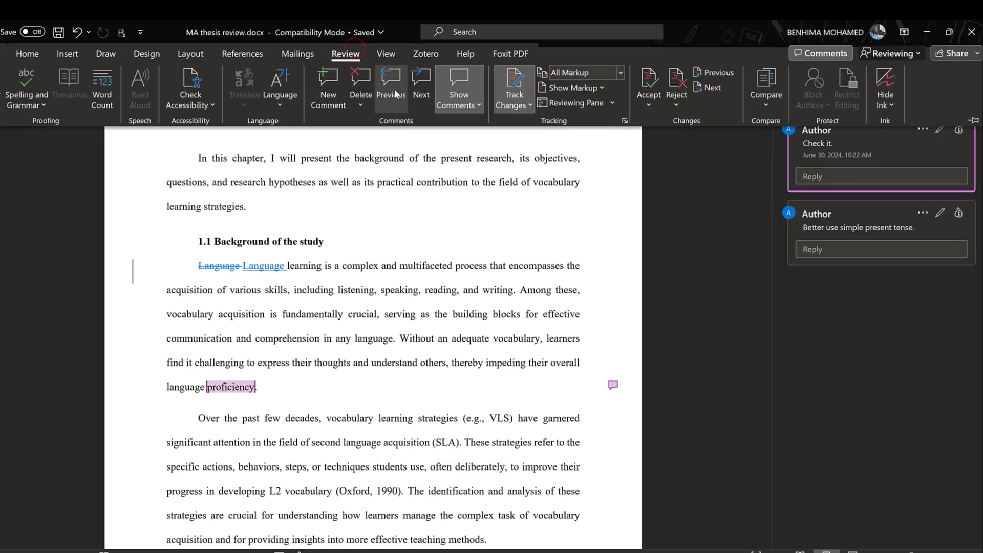
click(392, 87)
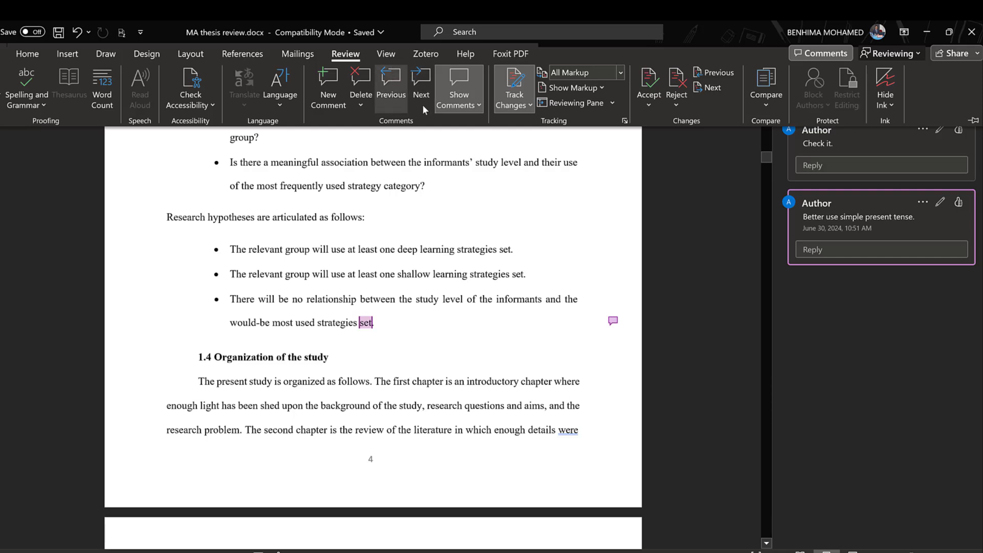
- Post the reply 'Done, thanks!' to the present-tense comment
click(815, 249)
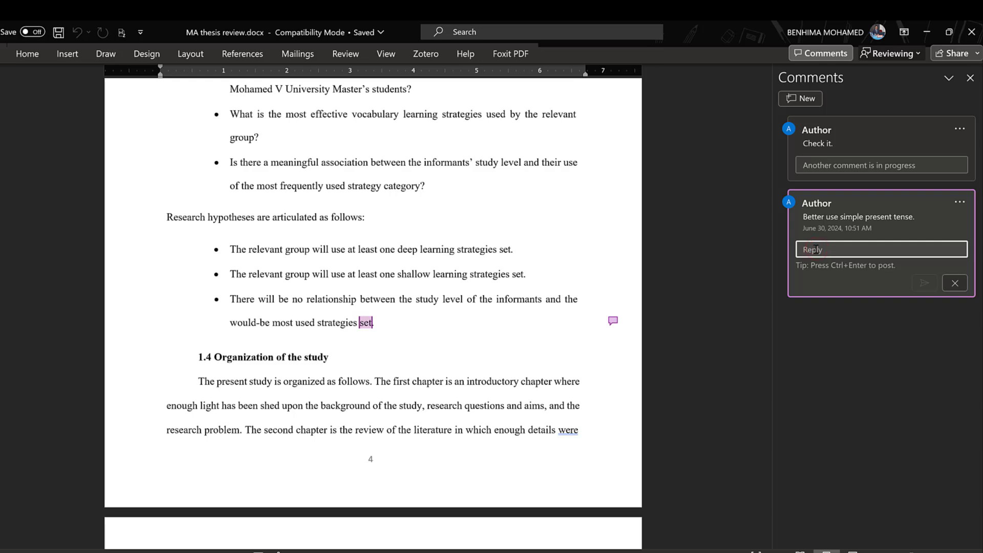
text(Done)
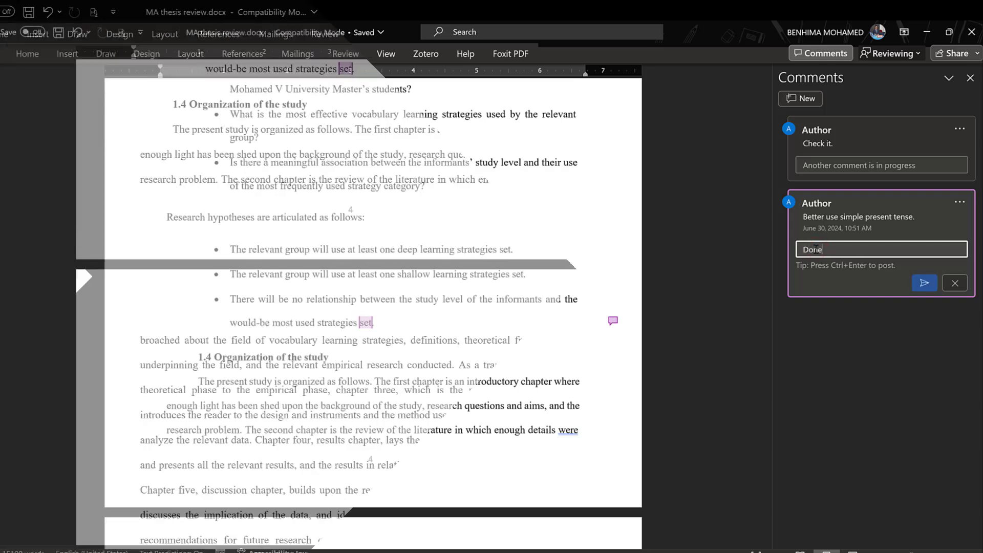
text(, thanks!)
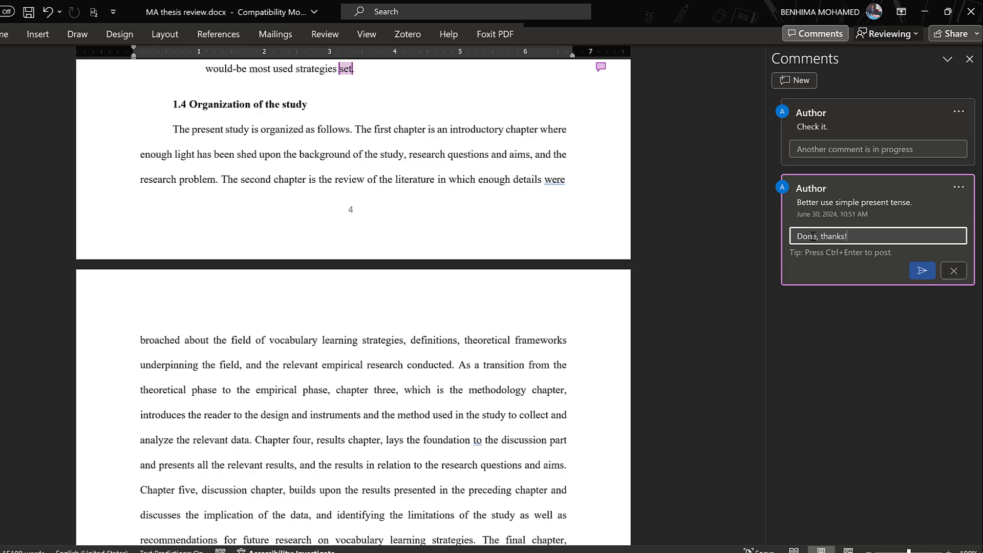
click(924, 270)
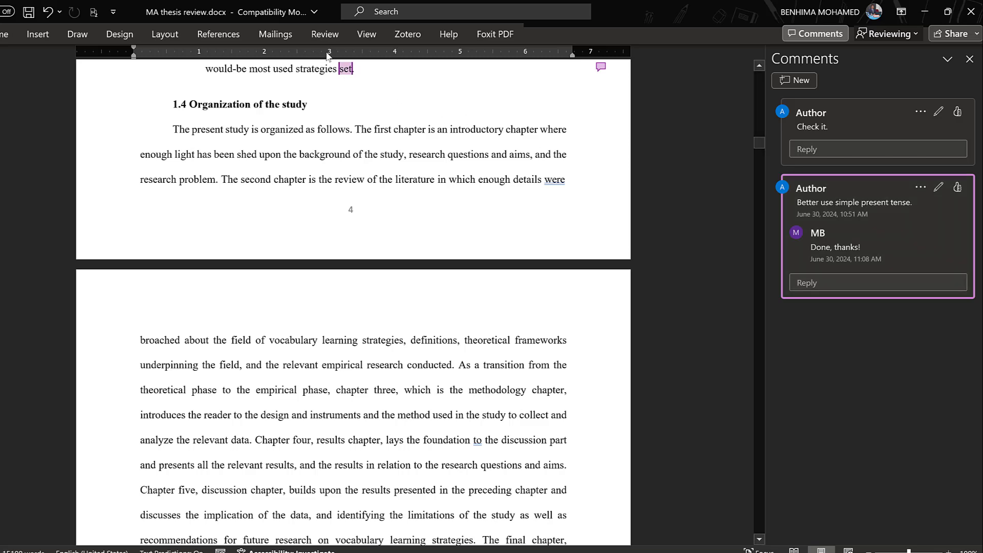
- Step back through tracked changes to the 'Language' replacement under 1.1 Background
click(331, 35)
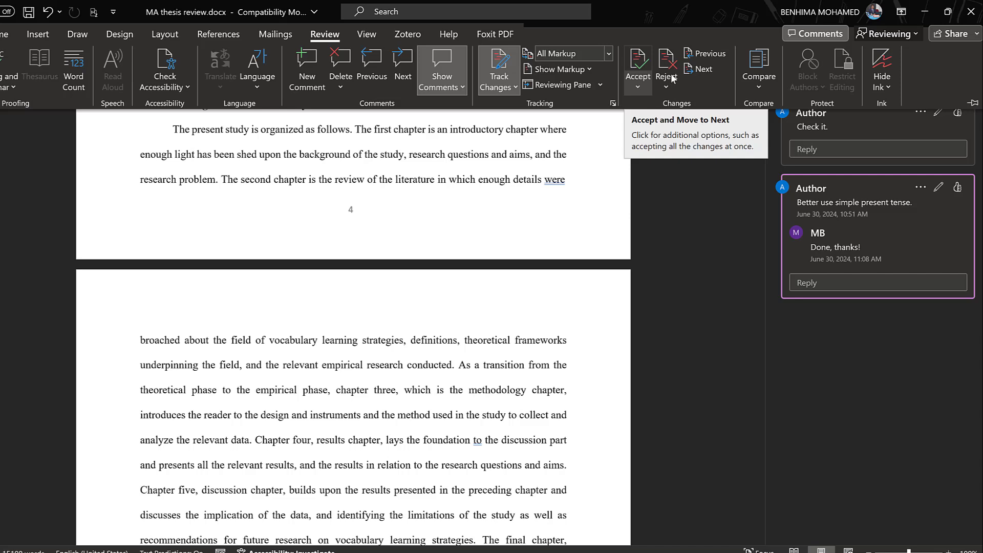
click(701, 55)
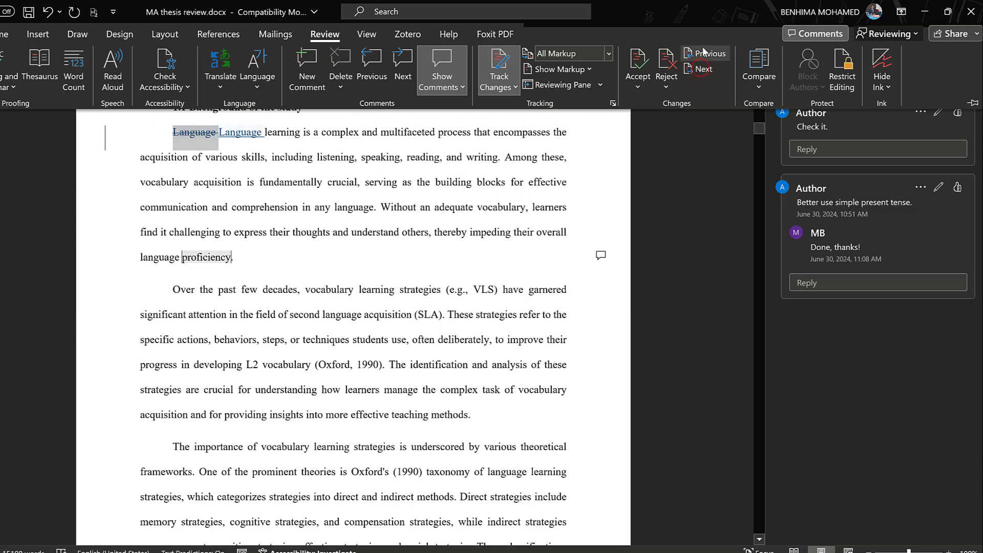
click(702, 54)
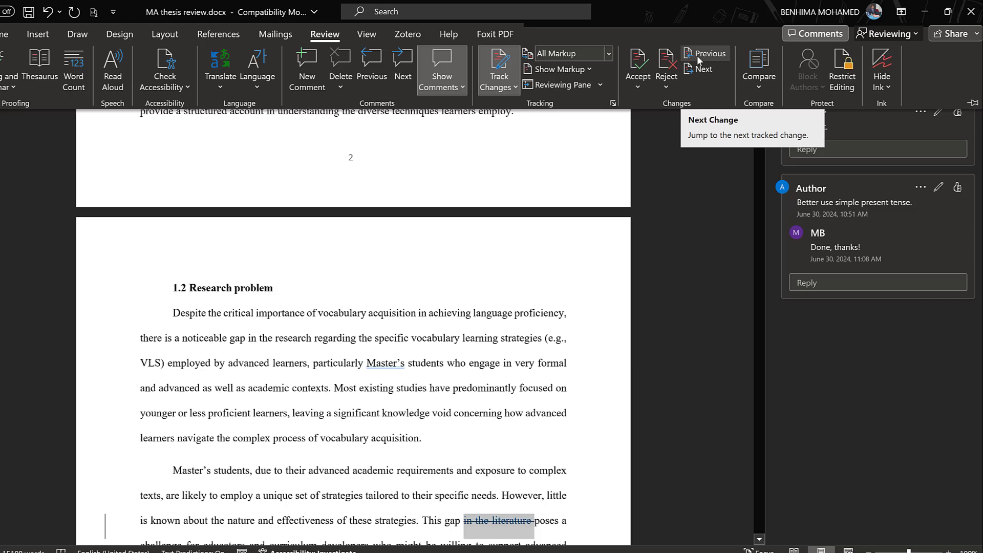
click(699, 55)
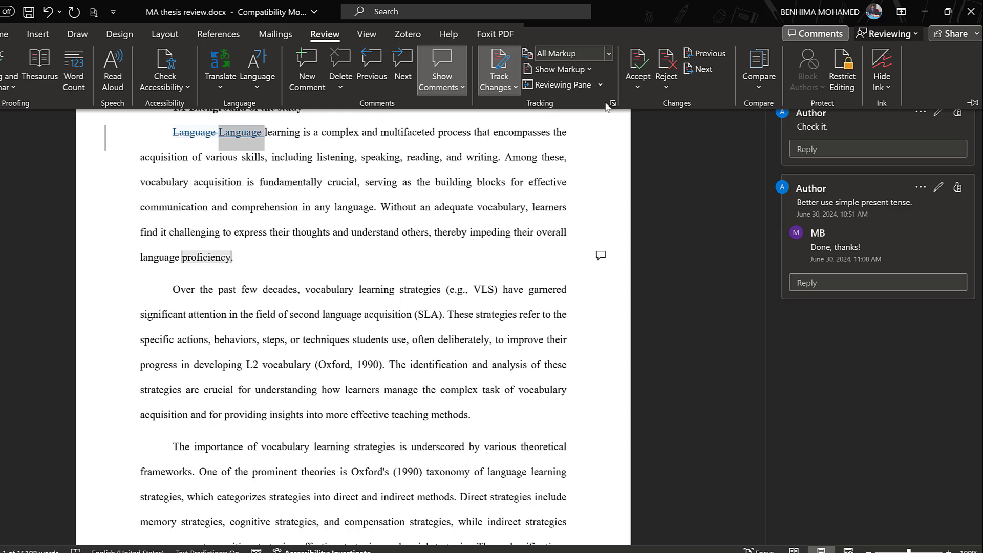
- Accept the inserted 'Language' with Accept and Move to Next, returning to 1.1 Background
click(640, 78)
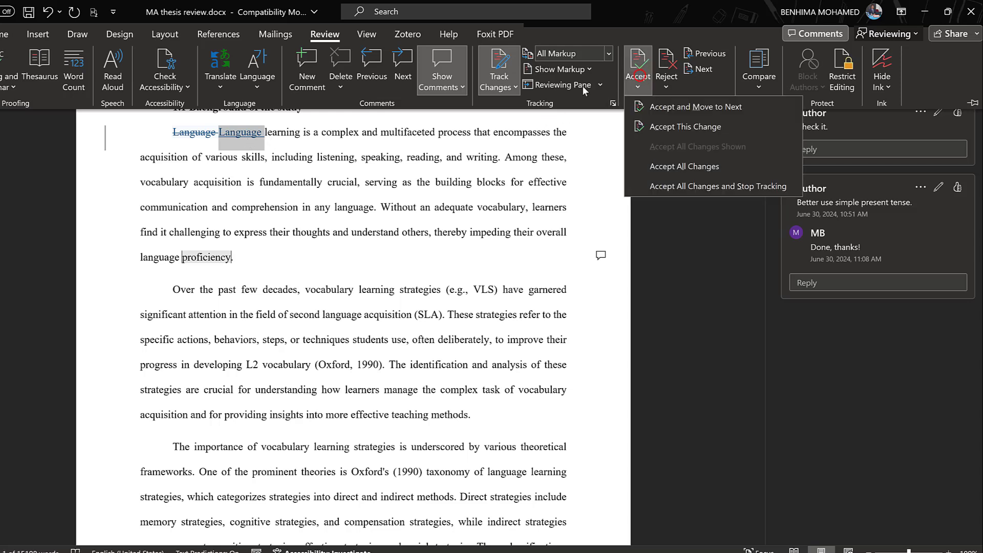
click(655, 107)
scroll(351, 154, up, 3)
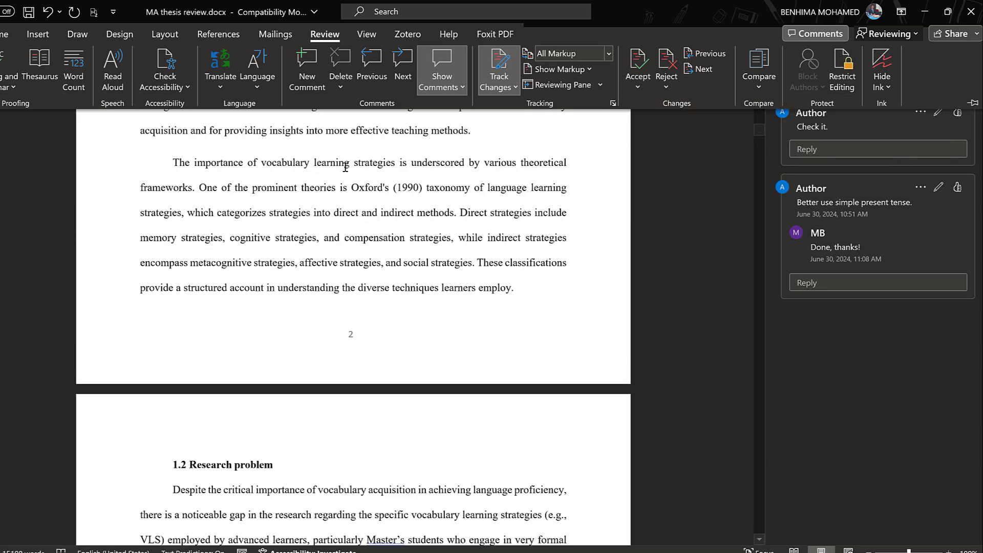
scroll(343, 149, up, 5)
scroll(346, 168, up, 5)
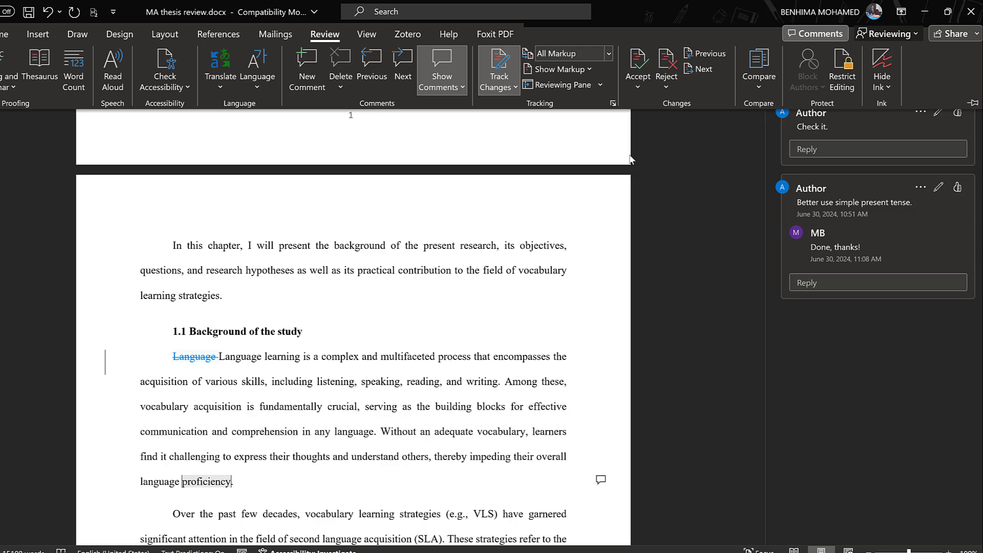
- Dismiss the accept options and remove stray 'ee' letters typed after 'learning strategies.'
click(638, 87)
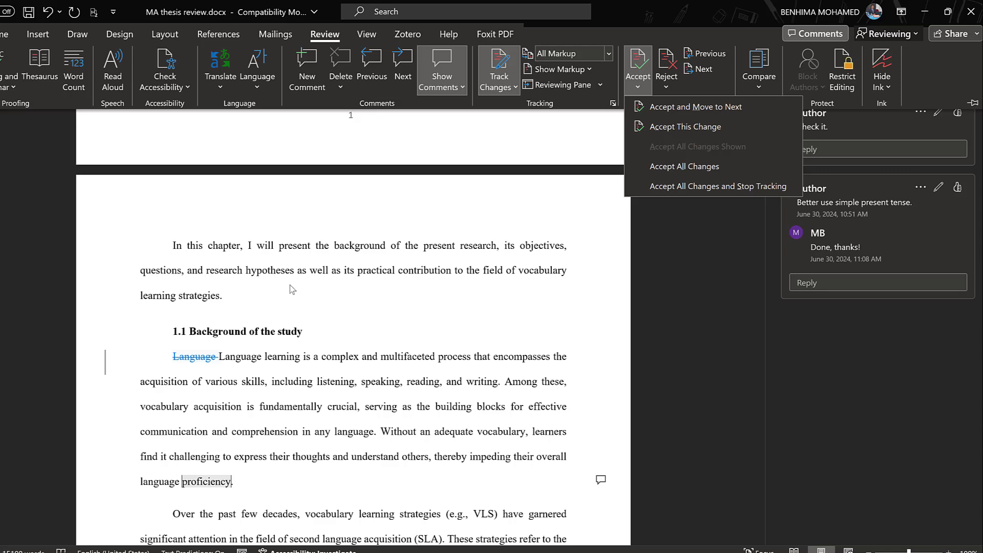
click(310, 257)
click(238, 297)
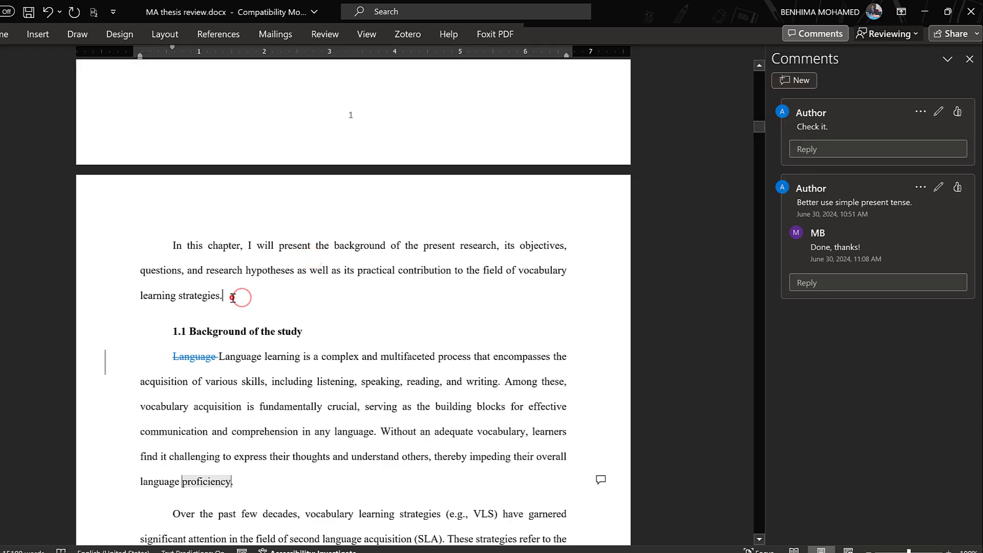
text( eee)
drag(245, 295, 223, 296)
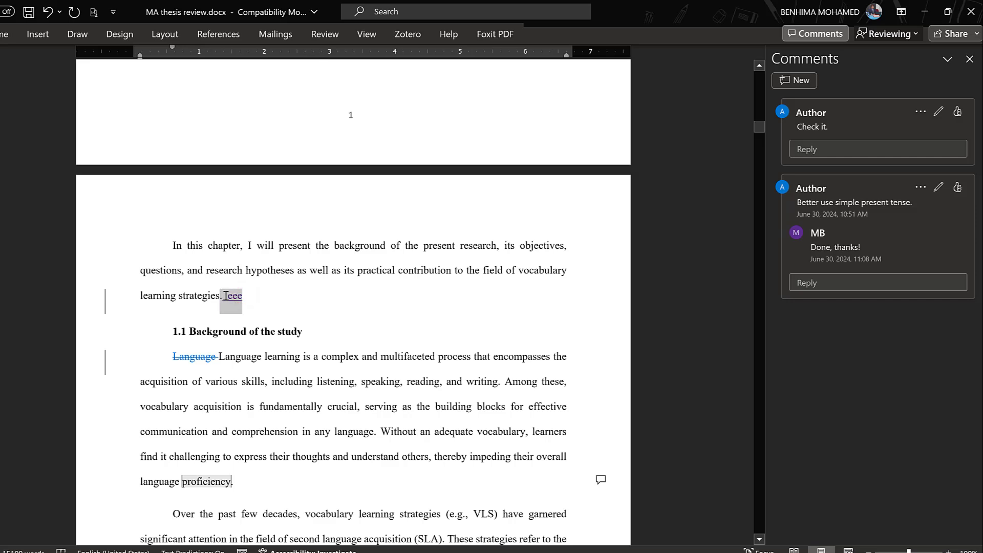
key(BackSpace)
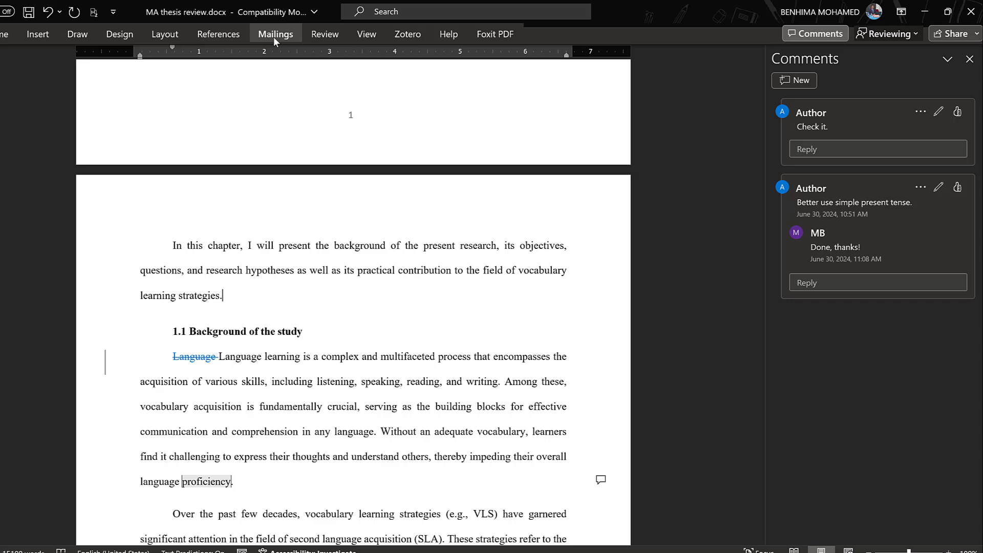
- Accept all changes and stop tracking, then undo the test typing after 'learning strategies.'
click(327, 36)
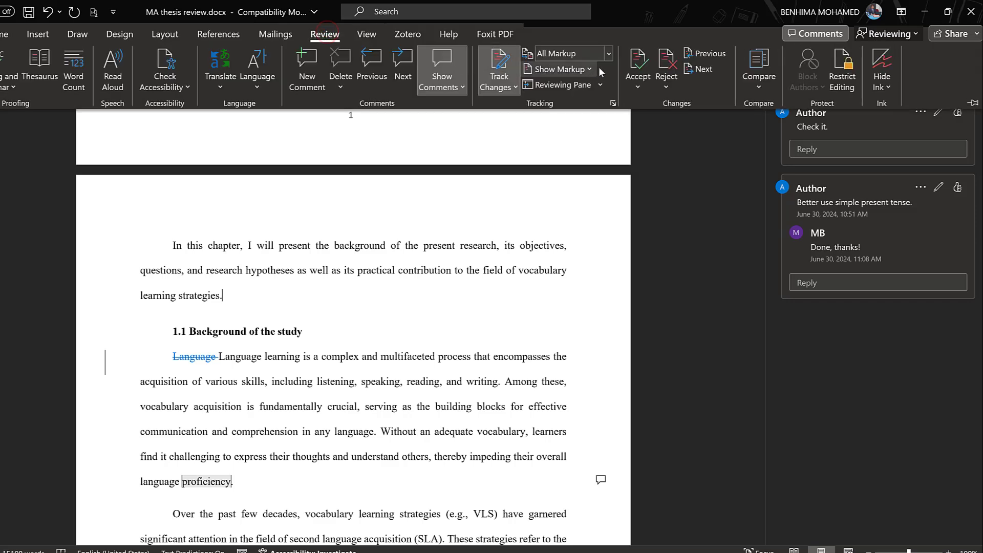
click(638, 88)
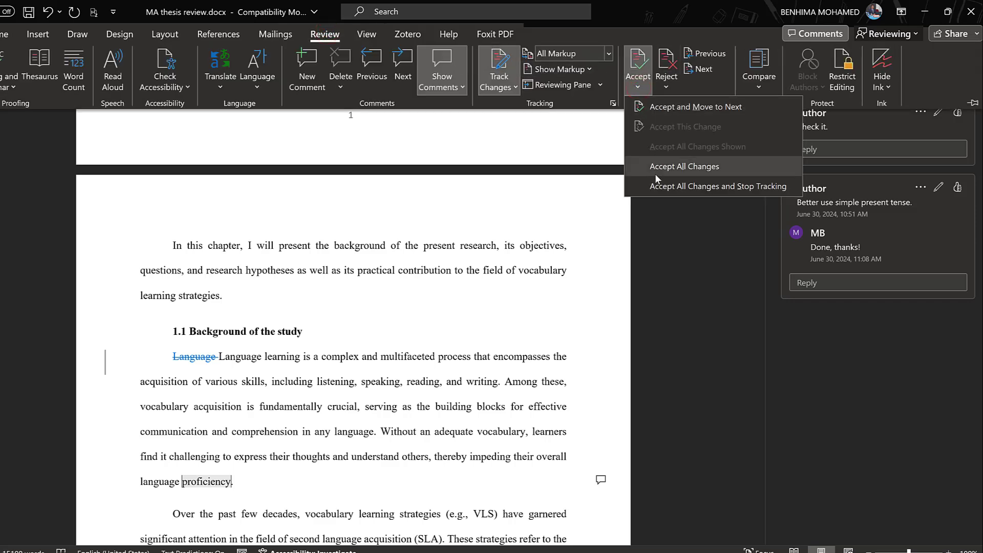
click(659, 186)
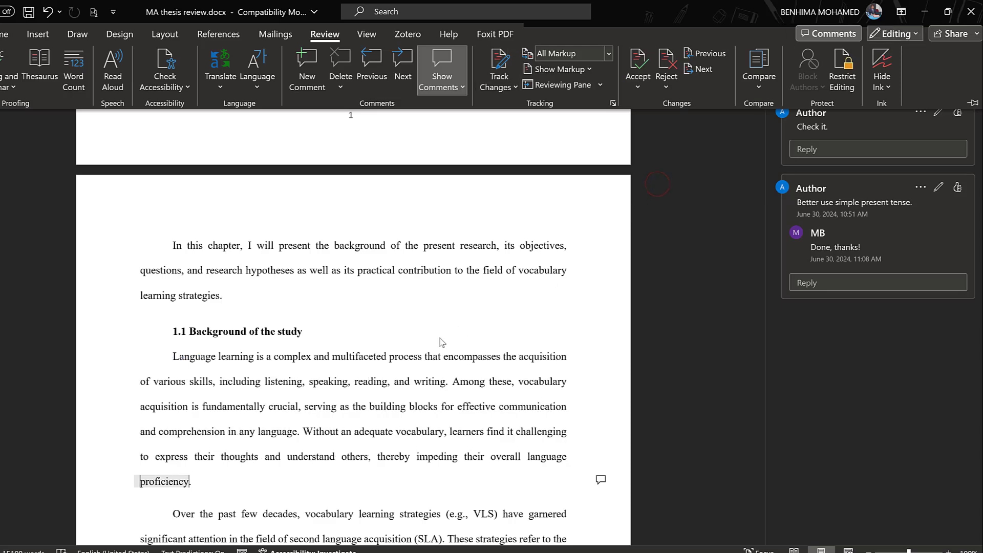
click(390, 341)
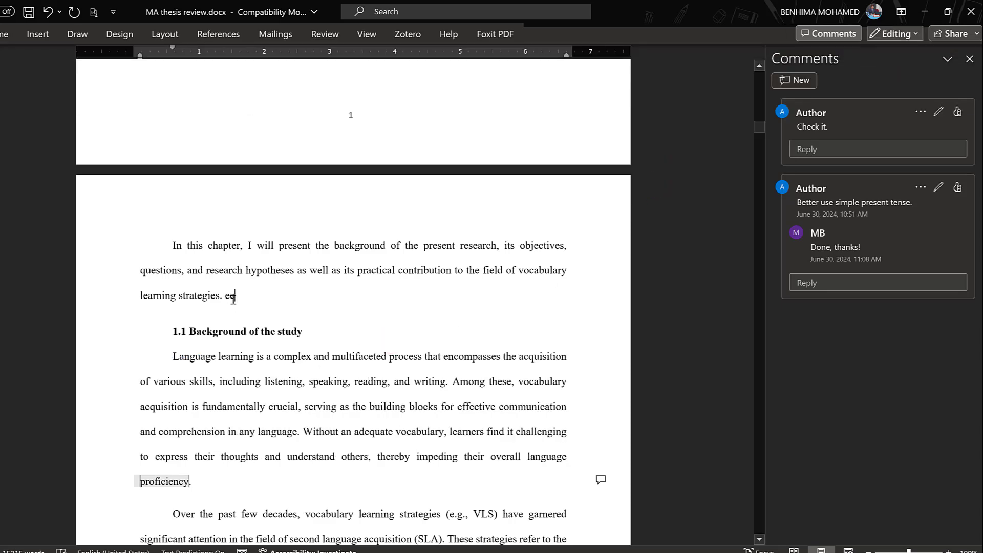
text(eeeee)
drag(221, 295, 246, 295)
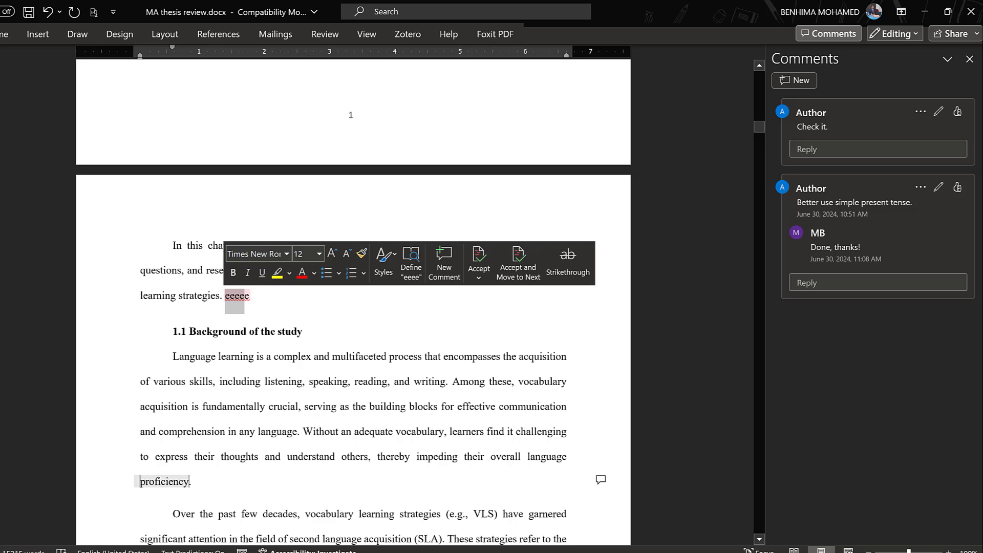
text(e)
key(ctrl+z)
key(ctrl+z)
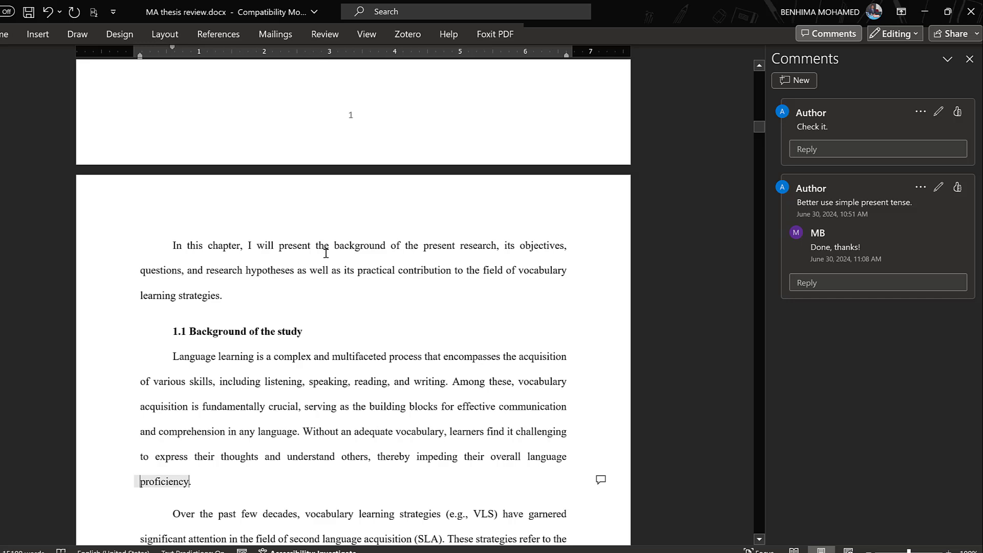
- Scroll down through the clean thesis text toward the comment threads
scroll(302, 283, down, 2)
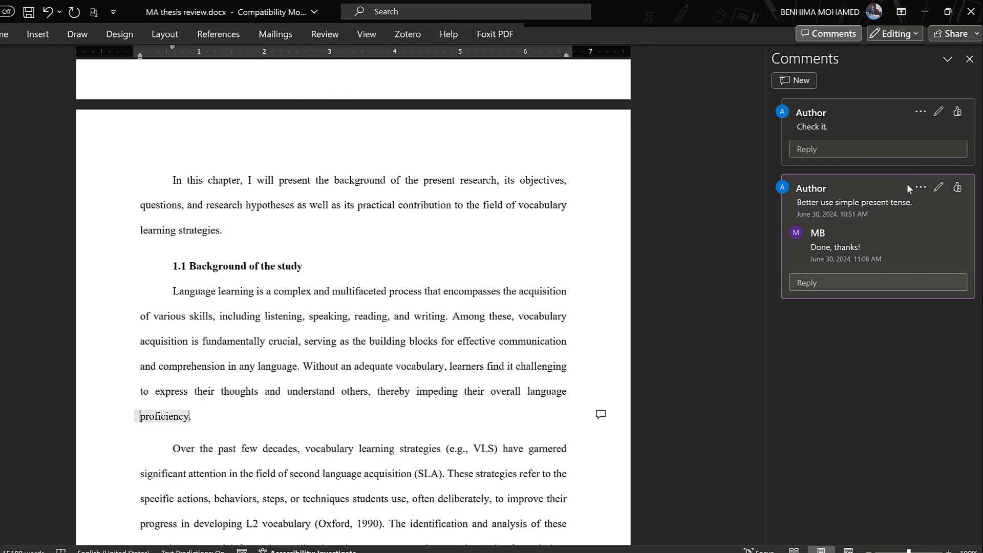
- Close the Comments pane and delete the 'Check it.' thread on 'proficiency'
click(921, 189)
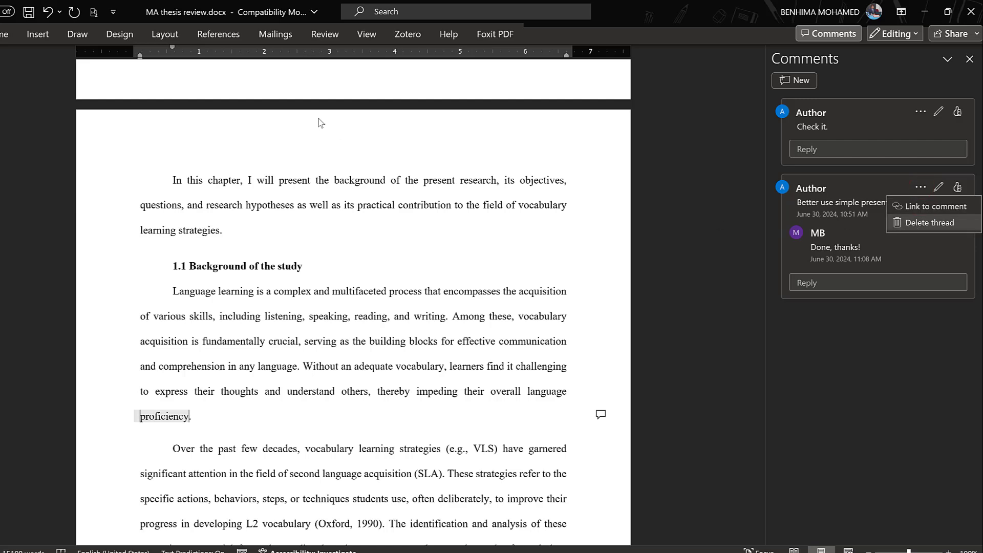
click(321, 34)
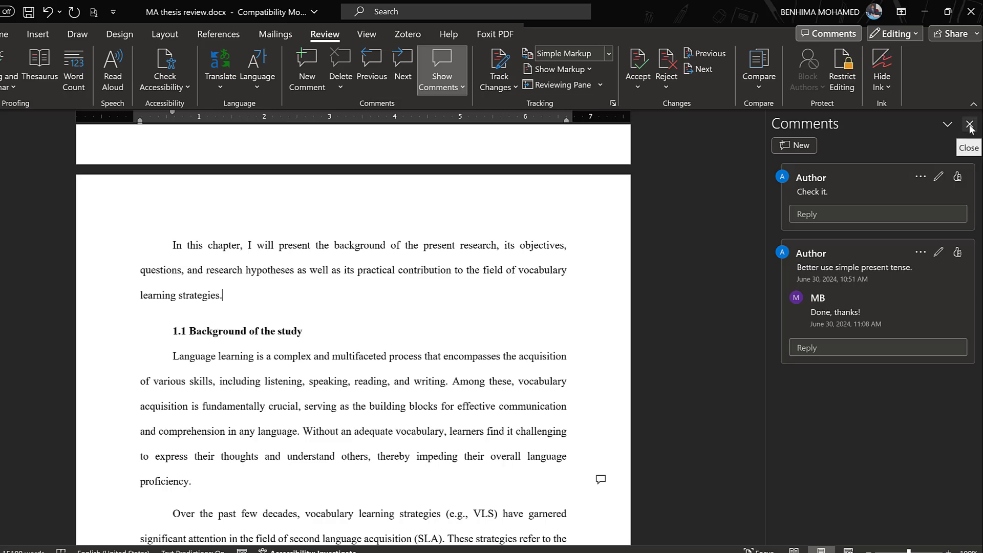
click(970, 126)
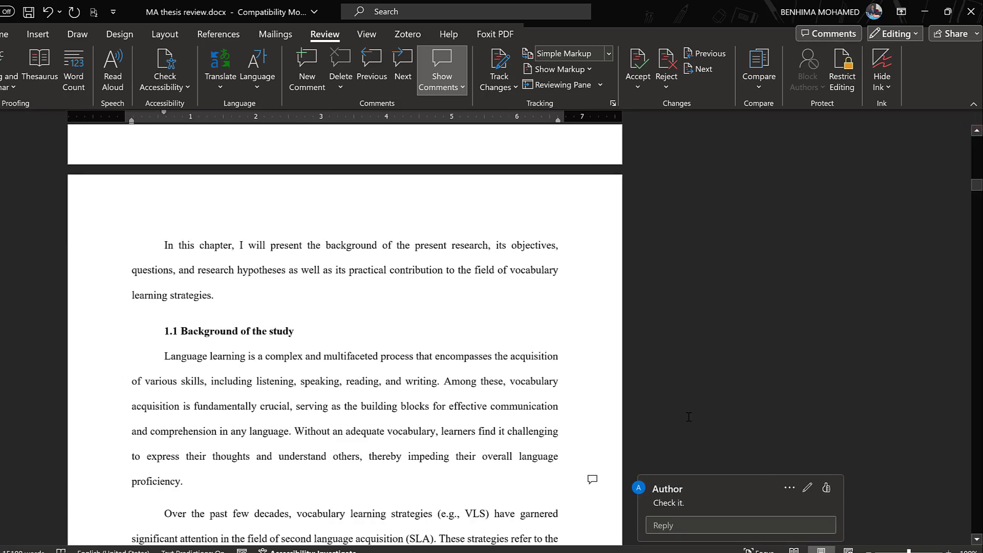
click(594, 481)
click(592, 480)
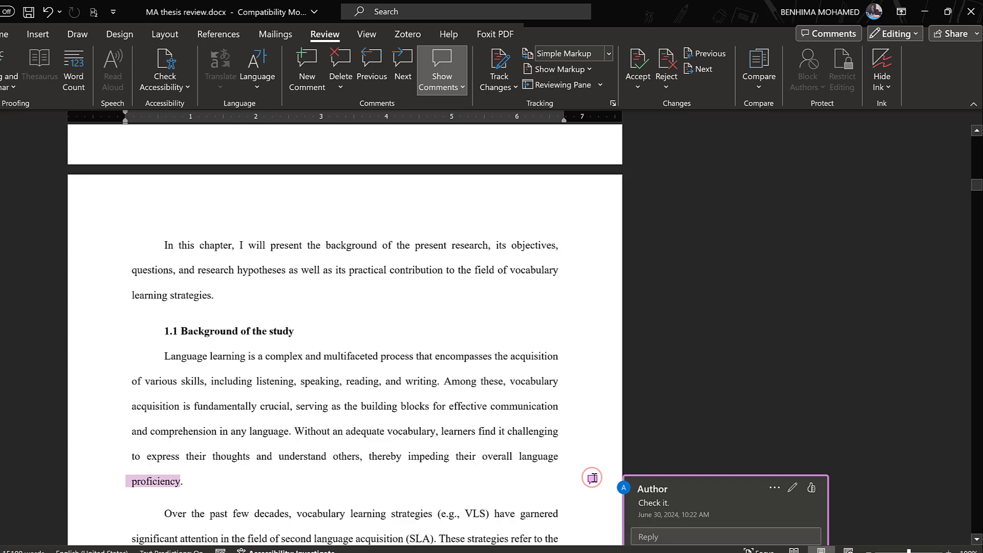
scroll(768, 389, down, 2)
scroll(768, 389, down, 1)
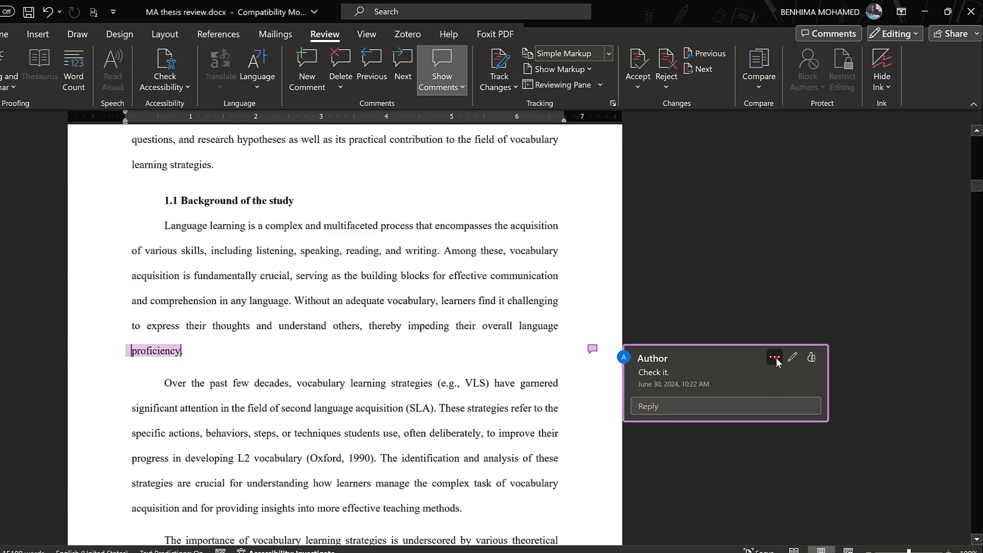
click(775, 360)
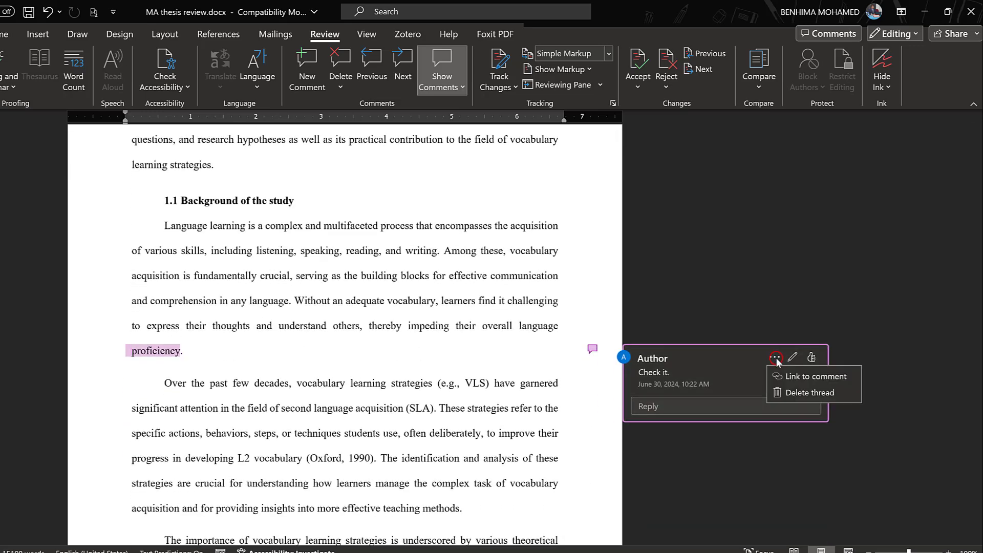
click(788, 394)
- Delete the 'Better use simple present tense' comment thread
scroll(611, 378, down, 4)
scroll(610, 378, down, 6)
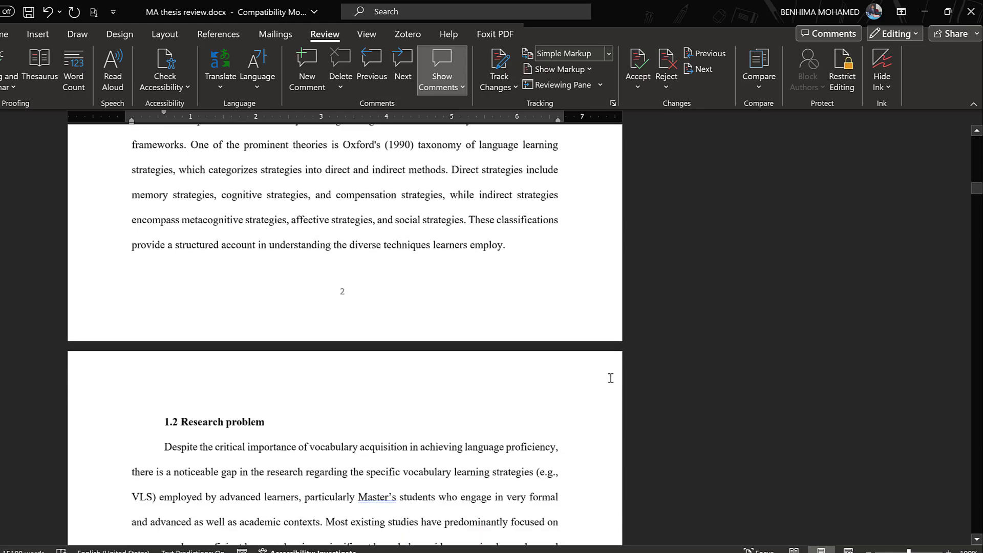
scroll(610, 378, down, 8)
scroll(610, 378, down, 9)
scroll(610, 378, down, 5)
scroll(610, 376, down, 8)
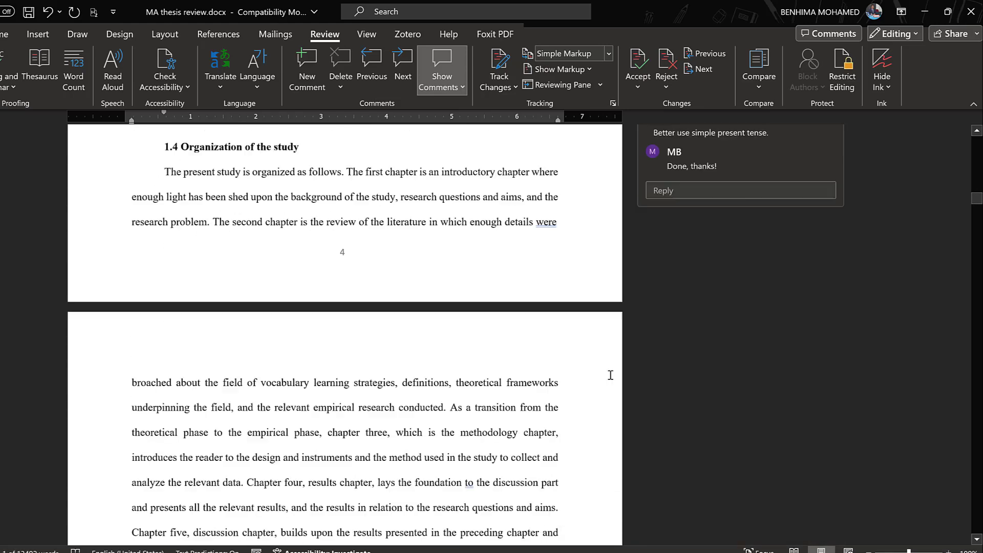
scroll(610, 375, up, 3)
click(788, 270)
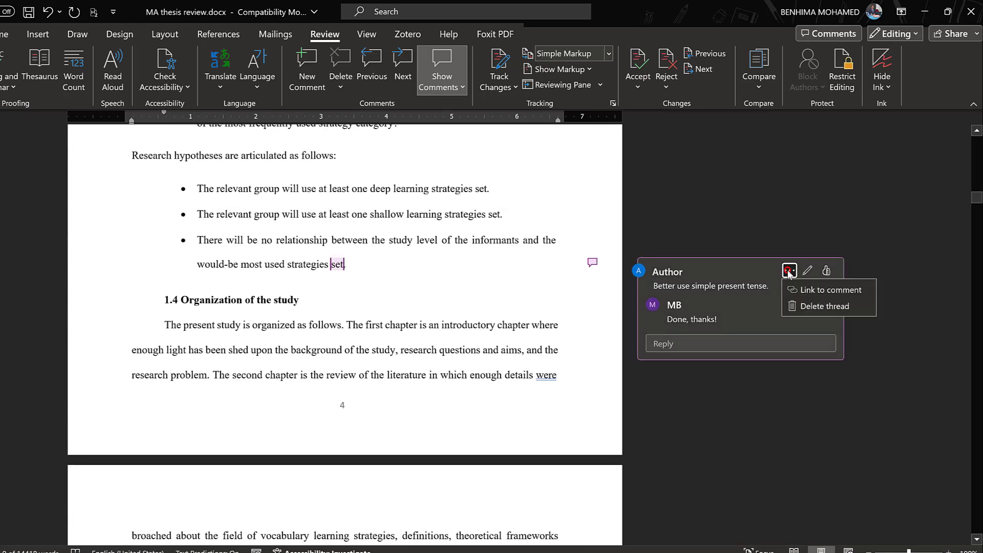
click(792, 306)
scroll(571, 306, up, 1)
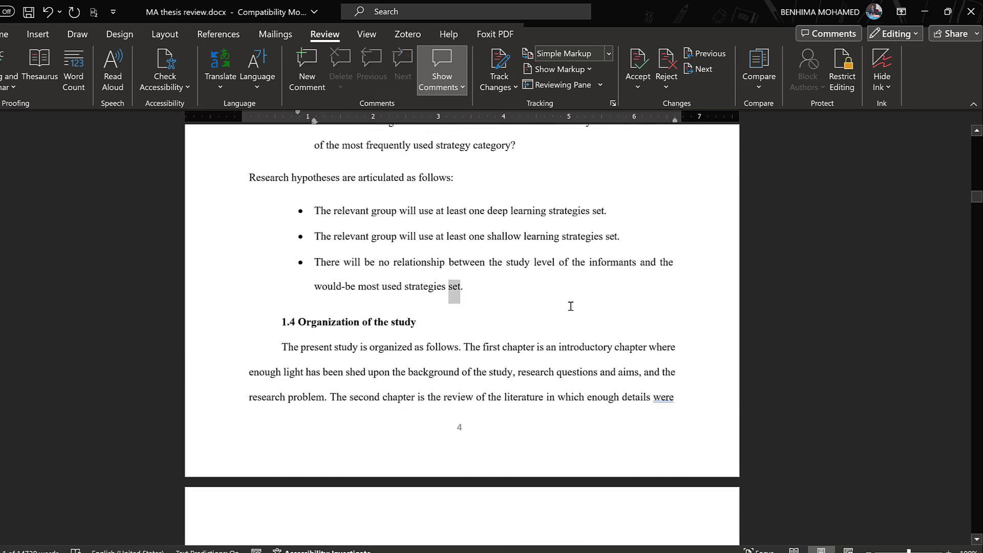
scroll(570, 306, up, 4)
scroll(570, 306, up, 7)
scroll(570, 306, up, 5)
scroll(570, 306, up, 4)
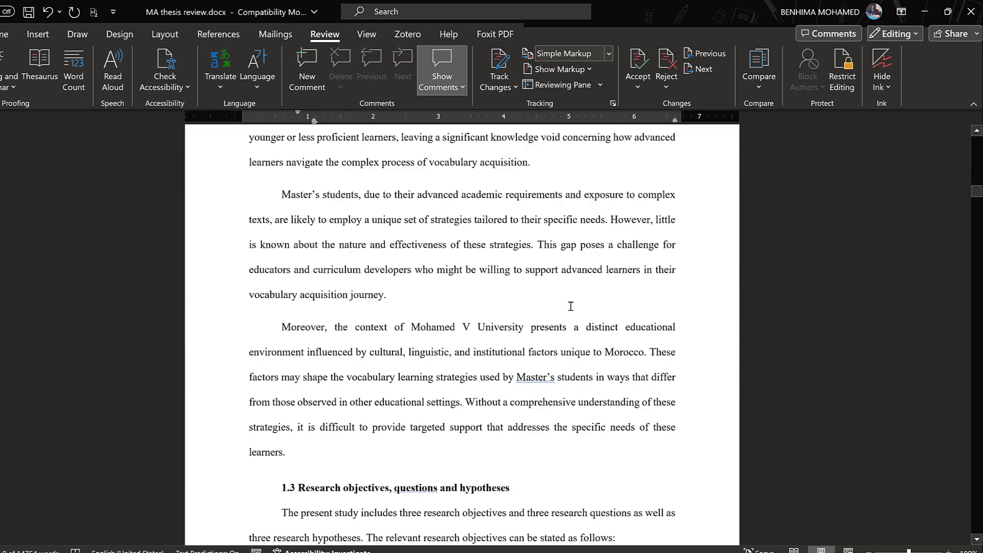
scroll(571, 307, up, 2)
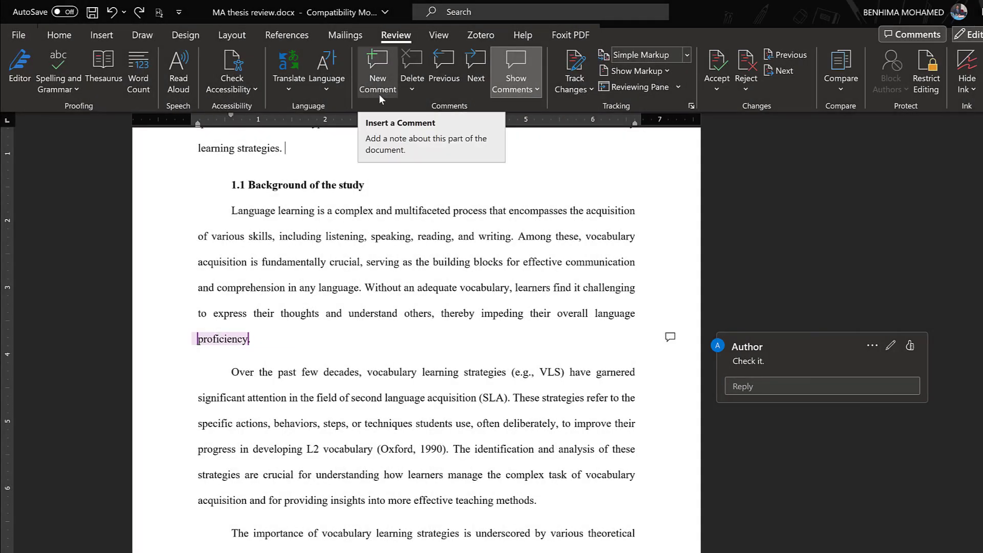
- Bring up the Review tab's comment Delete choices, after checking the 'Check it.' comment's options
click(411, 90)
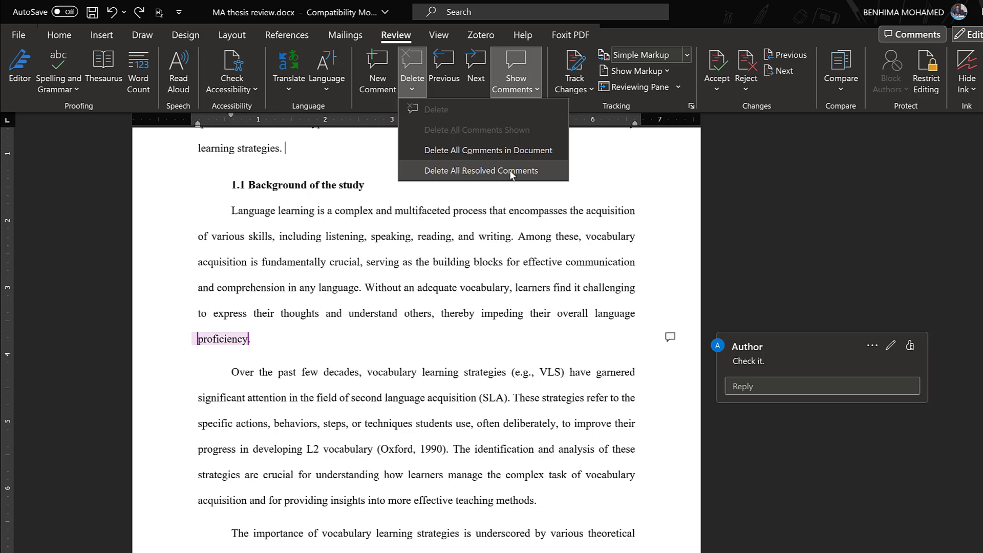
click(870, 345)
click(789, 334)
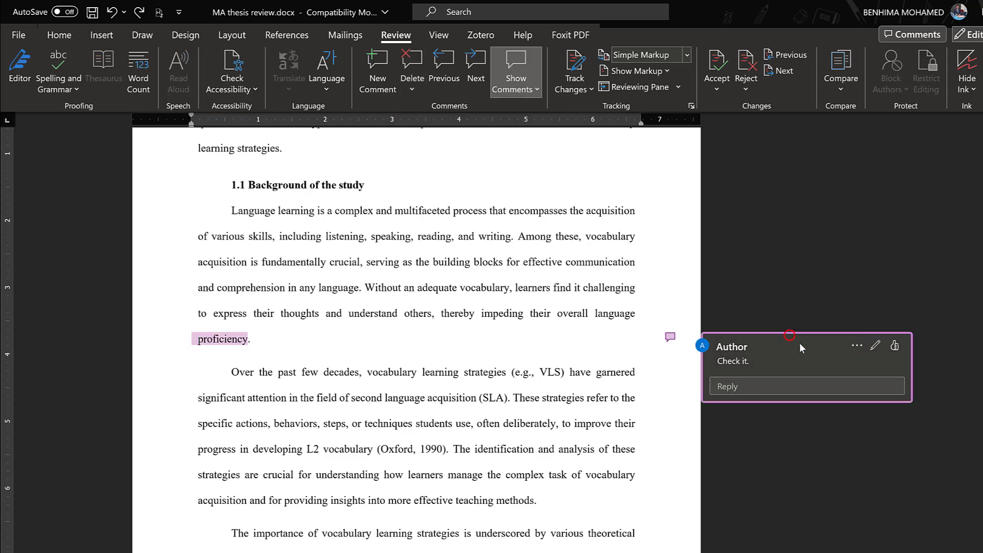
click(856, 346)
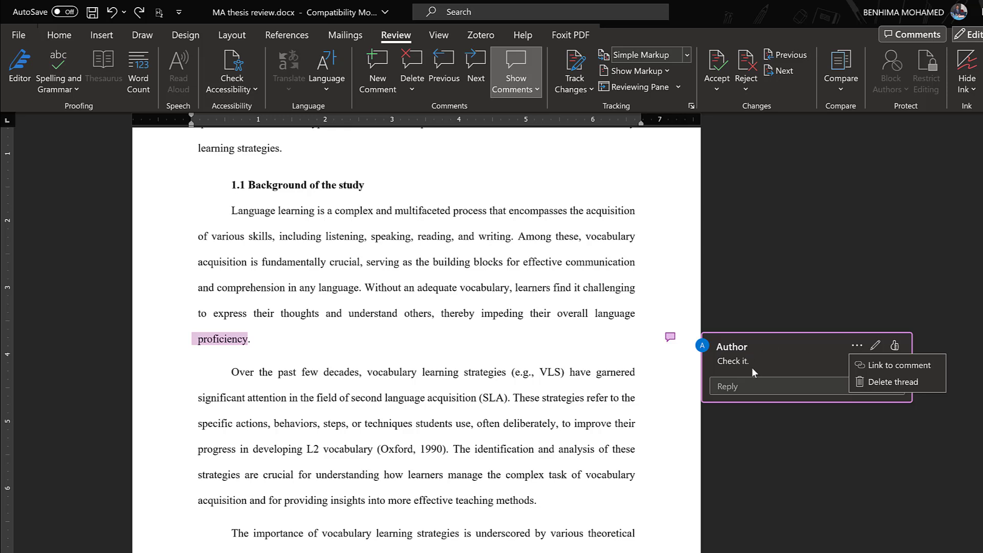
click(241, 338)
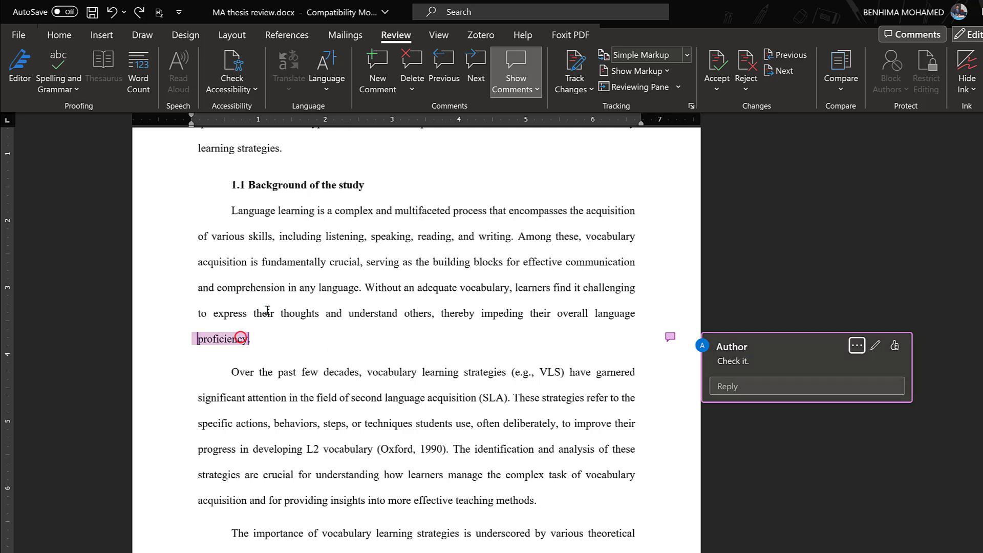
click(412, 84)
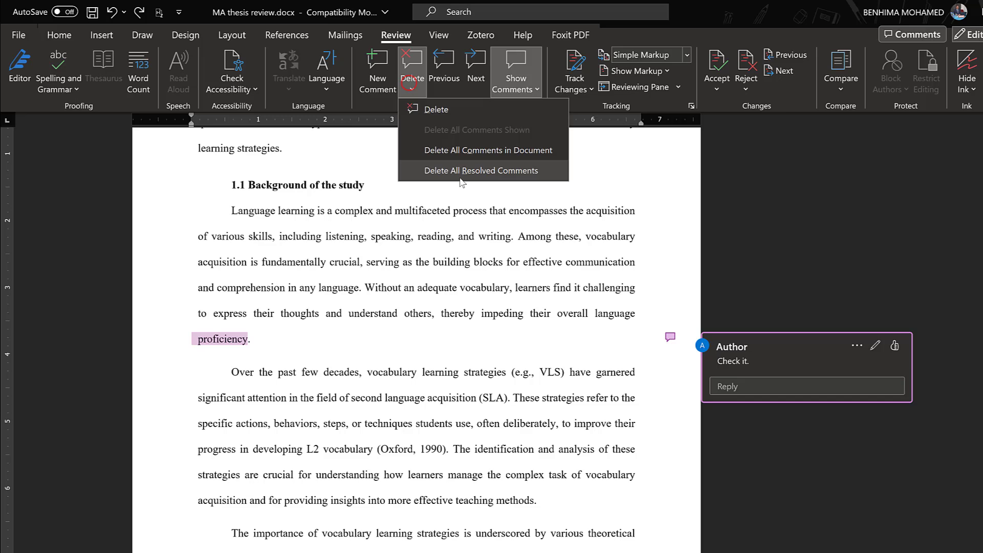
click(449, 151)
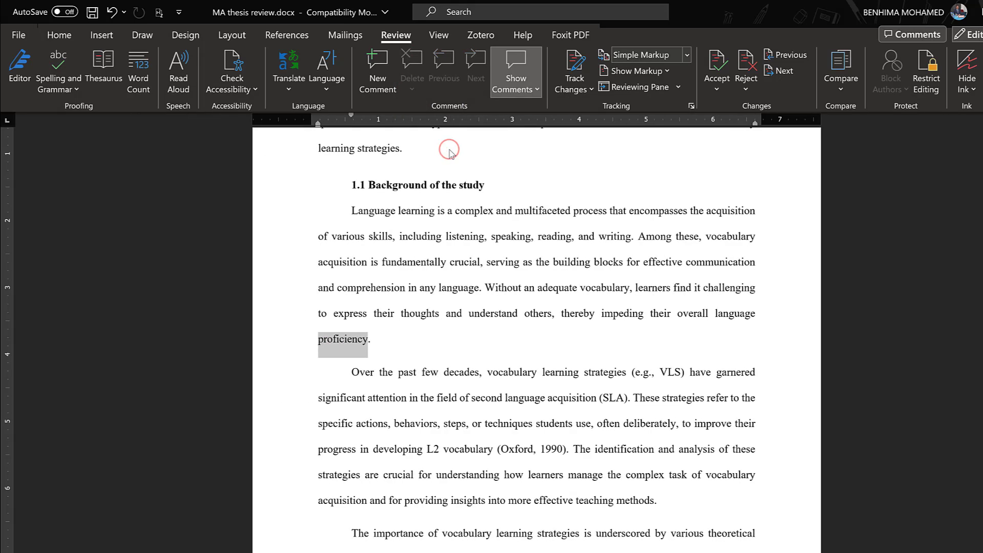
scroll(638, 264, down, 8)
scroll(628, 255, down, 5)
scroll(625, 251, down, 8)
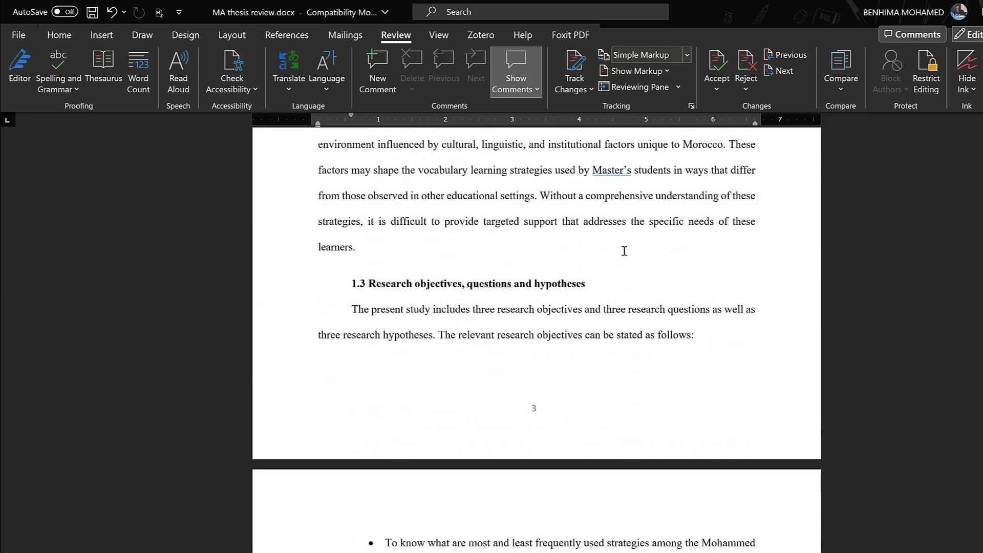
scroll(624, 250, down, 3)
scroll(624, 251, down, 3)
scroll(624, 251, down, 1)
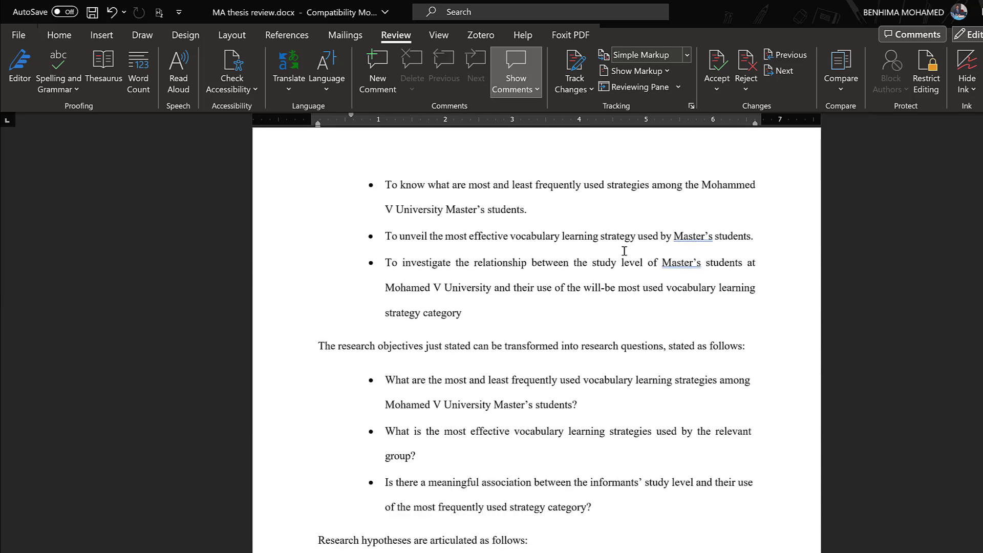
double_click(692, 236)
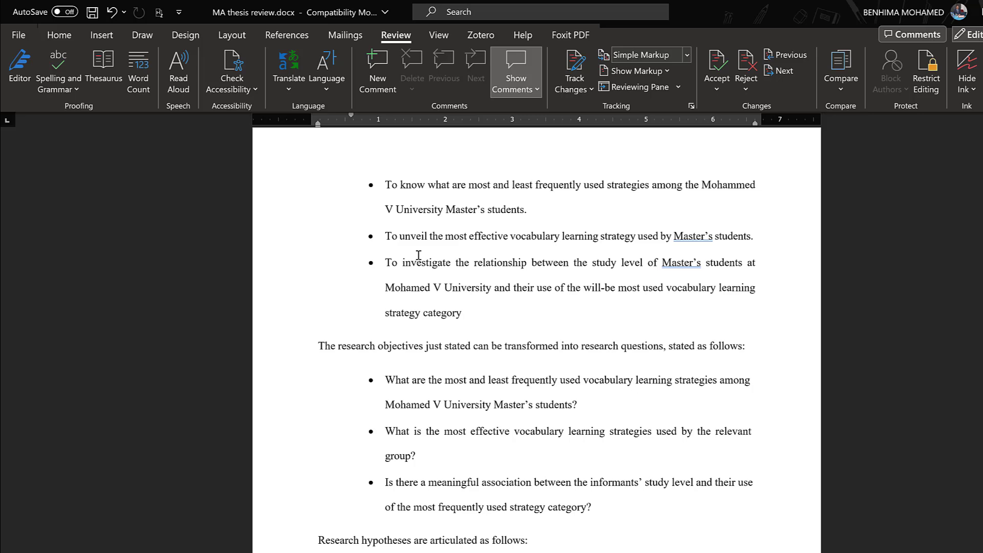